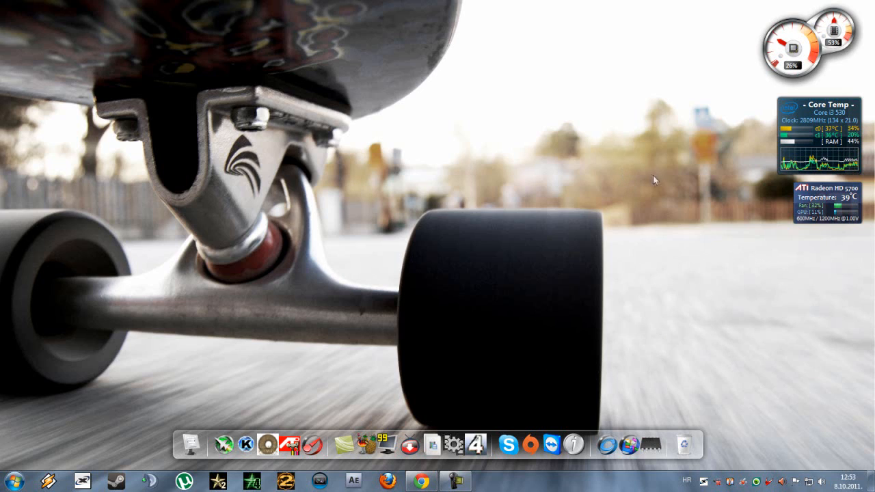
# Restore Chrome and repeatedly highlight the Rageconfig.cfg file name on the MediaFire page
pyautogui.click(422, 482)
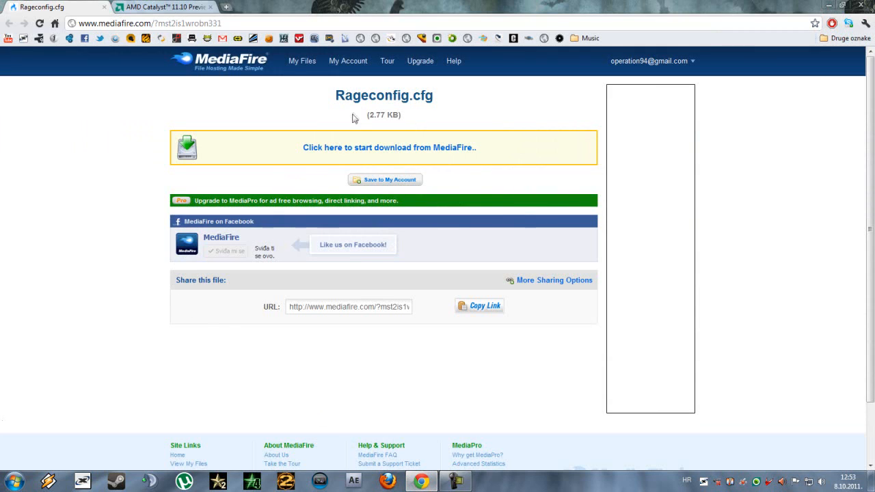
pyautogui.moveTo(338, 93); pyautogui.dragTo(472, 95)
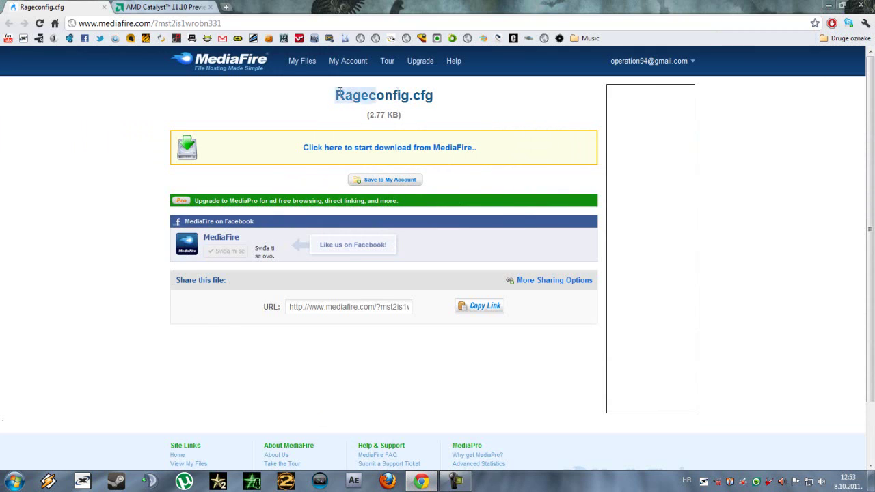
pyautogui.click(470, 106)
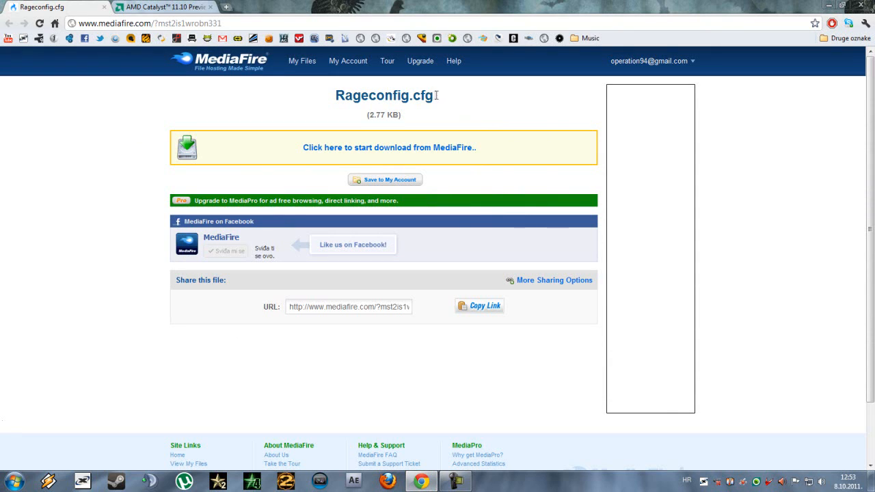
pyautogui.moveTo(436, 95); pyautogui.dragTo(319, 101)
pyautogui.click(324, 102)
pyautogui.moveTo(336, 95); pyautogui.dragTo(437, 95)
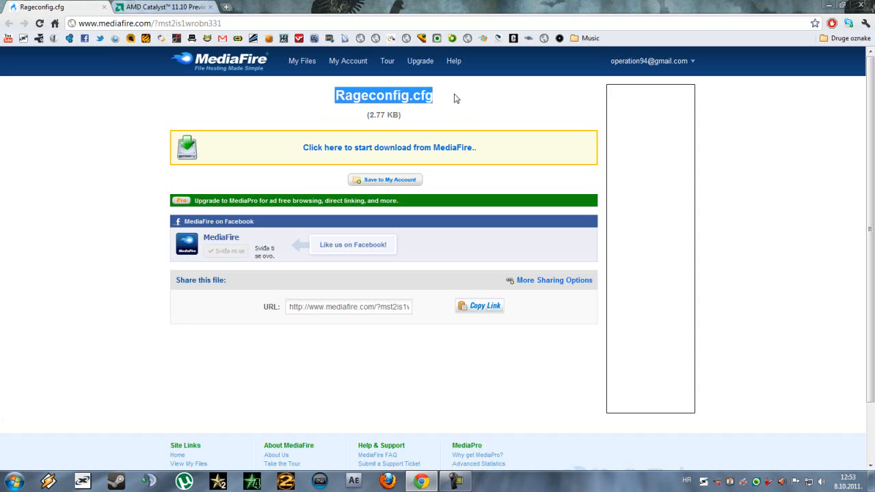
pyautogui.click(457, 98)
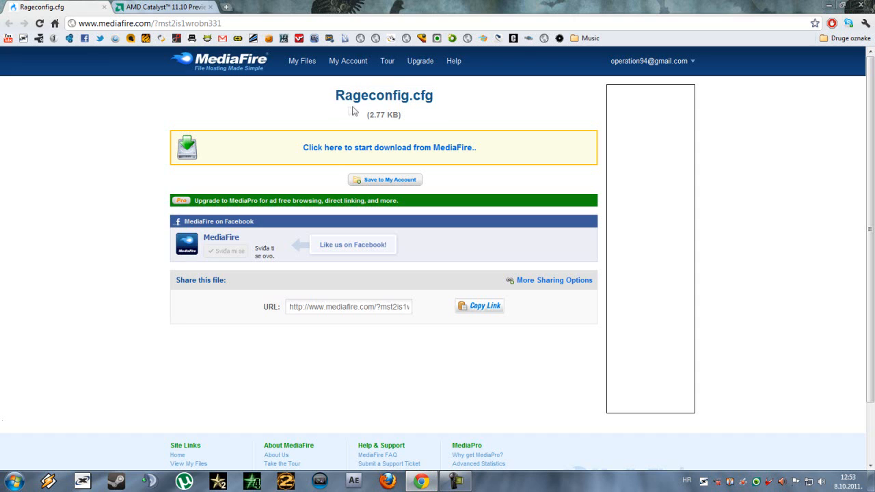
pyautogui.moveTo(337, 95); pyautogui.dragTo(437, 95)
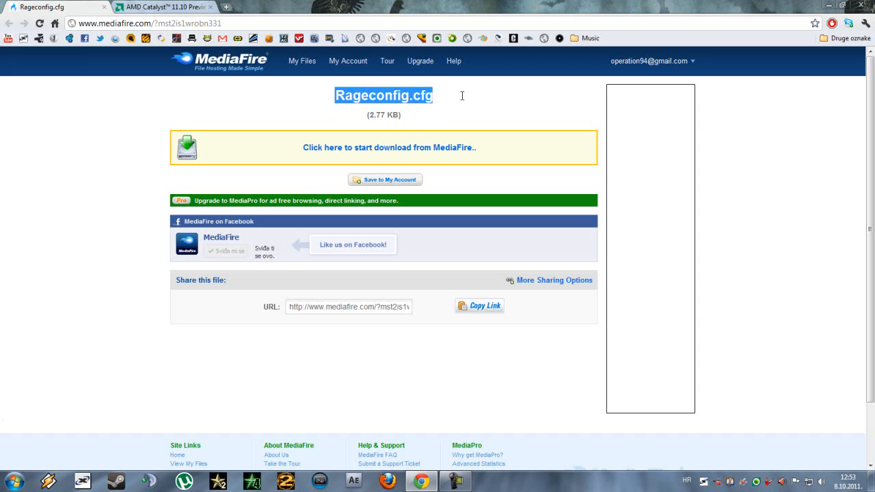
pyautogui.click(462, 100)
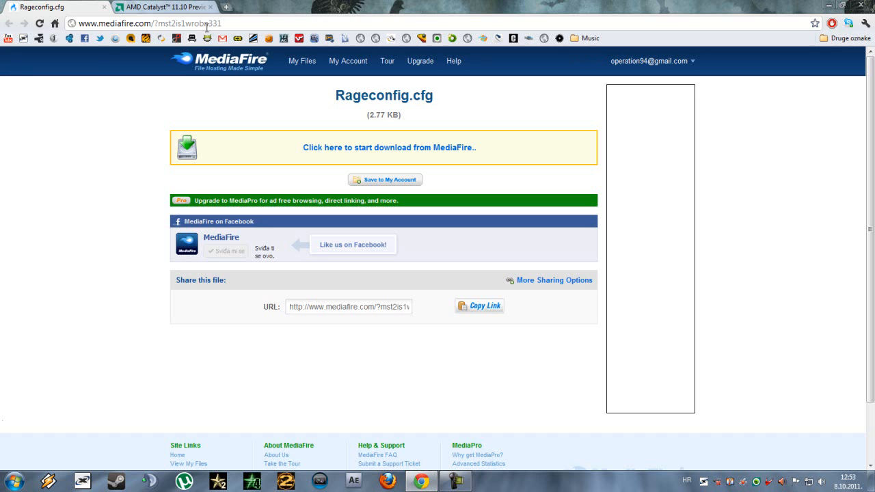
# Switch to the AMD Catalyst 11.10 Version 2 Preview Driver article tab
pyautogui.click(170, 6)
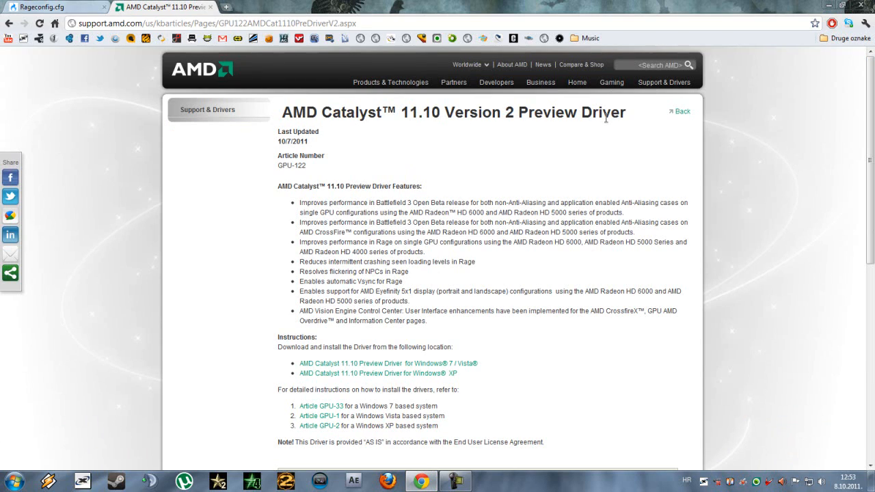
pyautogui.scroll(-1, 471, 171)
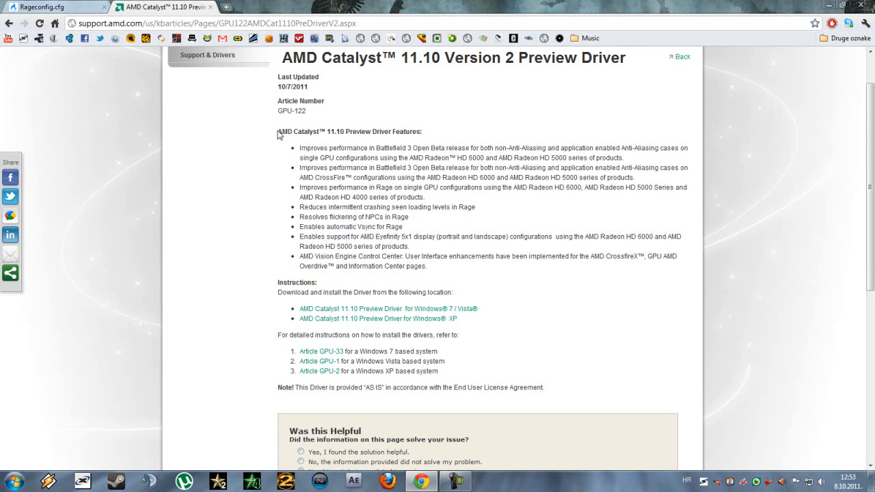
# Highlight the driver features and instructions text in the AMD article
pyautogui.moveTo(277, 132); pyautogui.dragTo(600, 348)
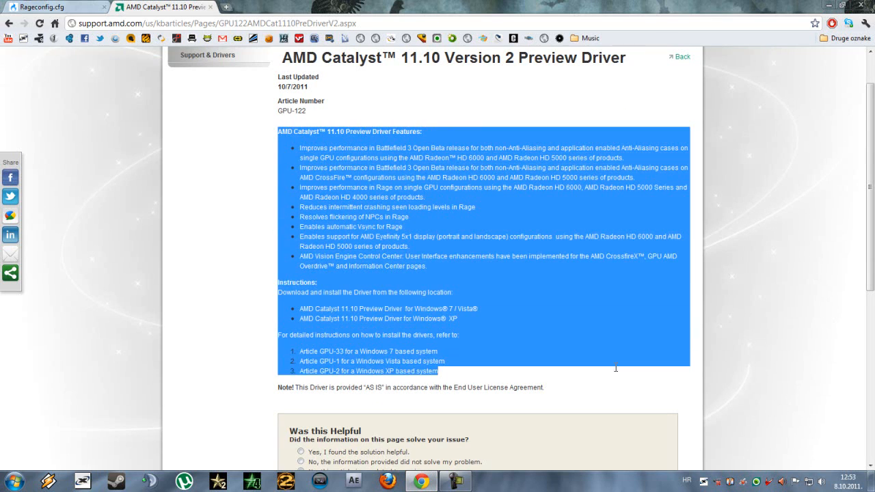
pyautogui.scroll(-5, 600, 348)
pyautogui.scroll(5, 575, 309)
pyautogui.click(575, 308)
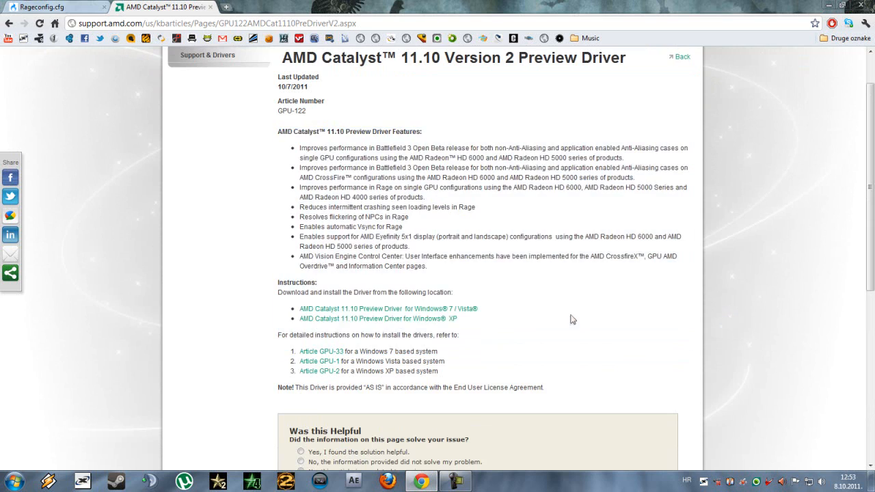
pyautogui.scroll(1, 569, 321)
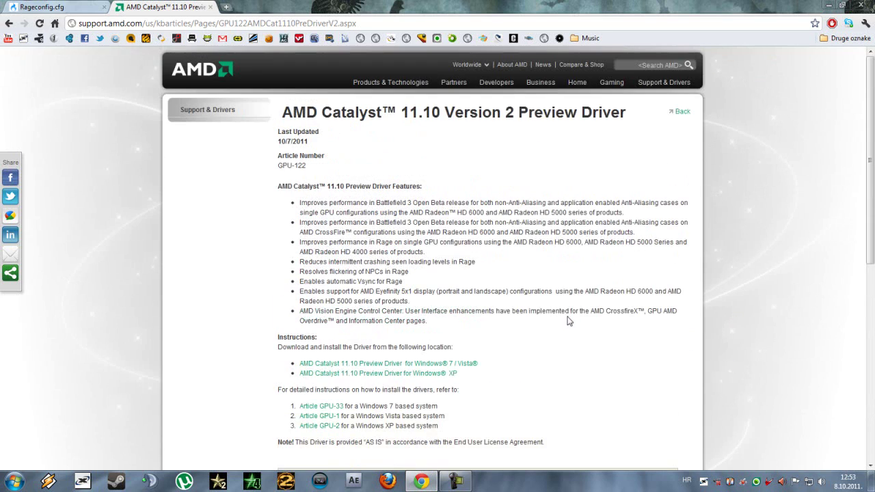
# Return to the MediaFire tab, minimize Chrome and bring up the Start menu
pyautogui.click(68, 9)
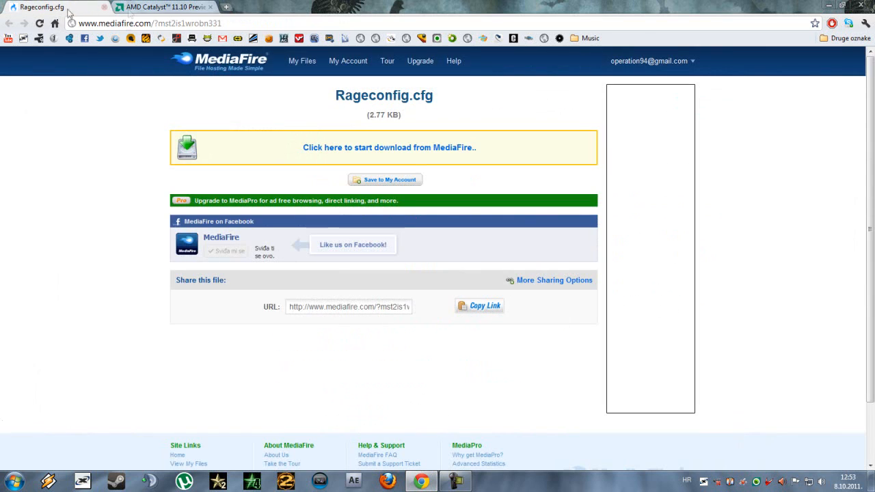
pyautogui.click(164, 7)
pyautogui.click(42, 6)
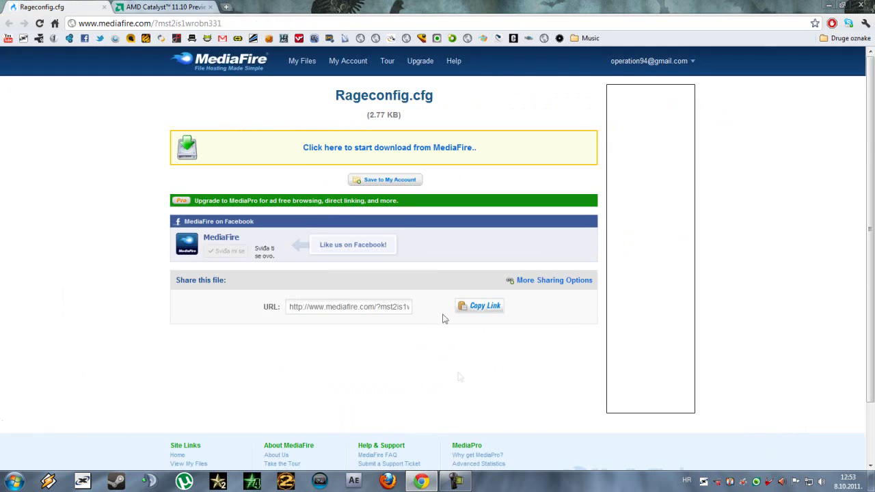
pyautogui.click(422, 481)
pyautogui.click(13, 481)
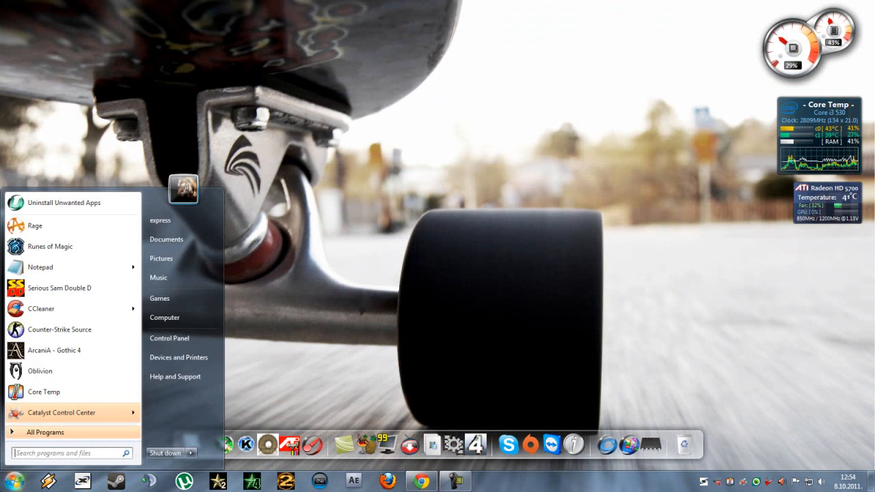
# Browse from Computer into C:\Users\express\AppData\Local, after a brief detour into ProgramData
pyautogui.click(184, 316)
pyautogui.doubleClick(308, 113)
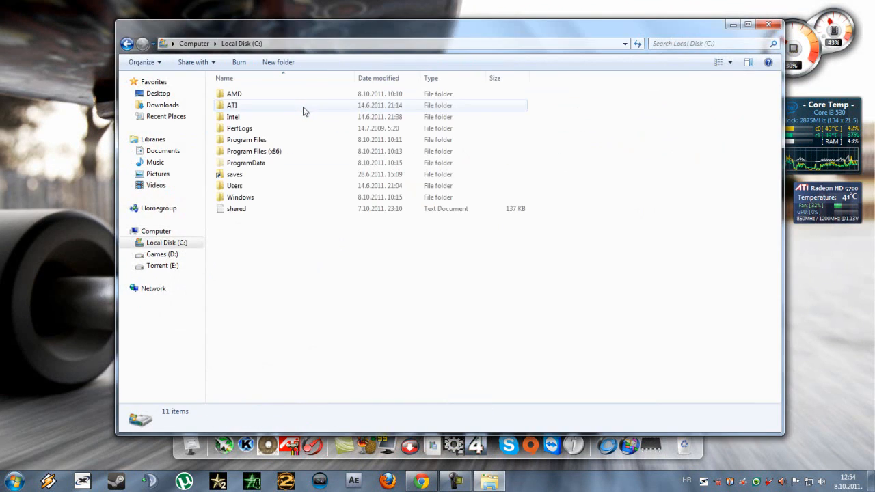
pyautogui.doubleClick(270, 165)
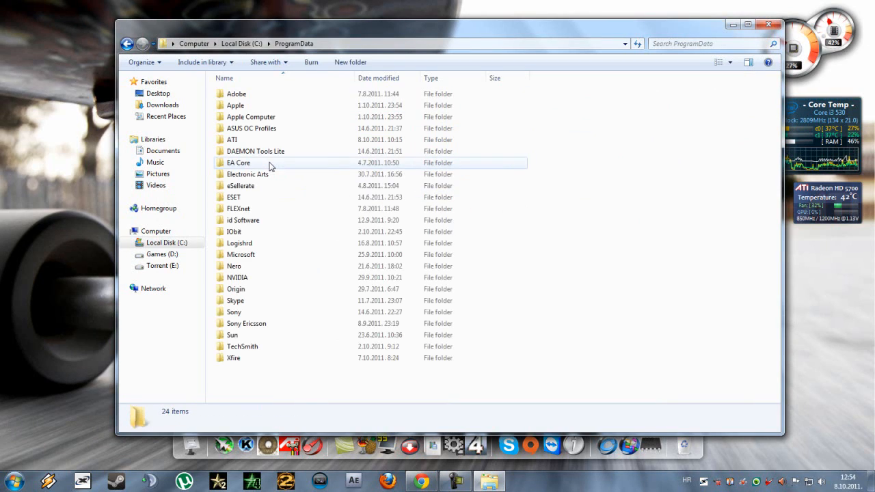
pyautogui.press('BackSpace')
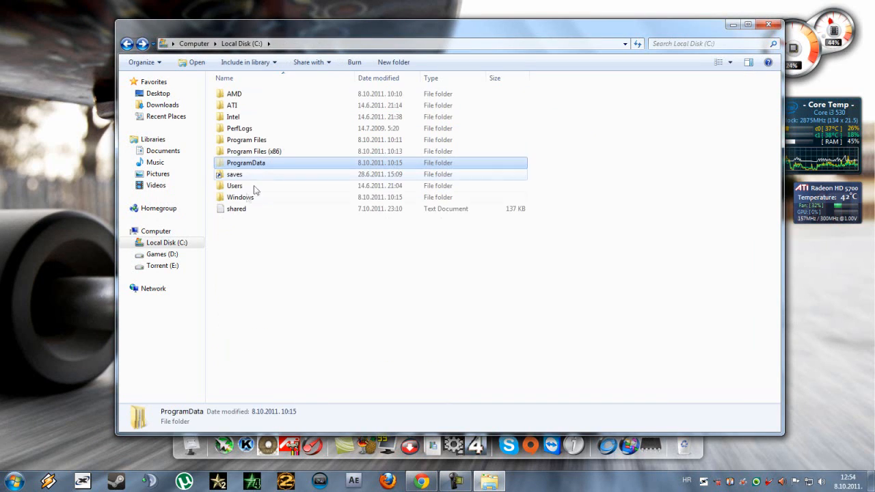
pyautogui.doubleClick(243, 187)
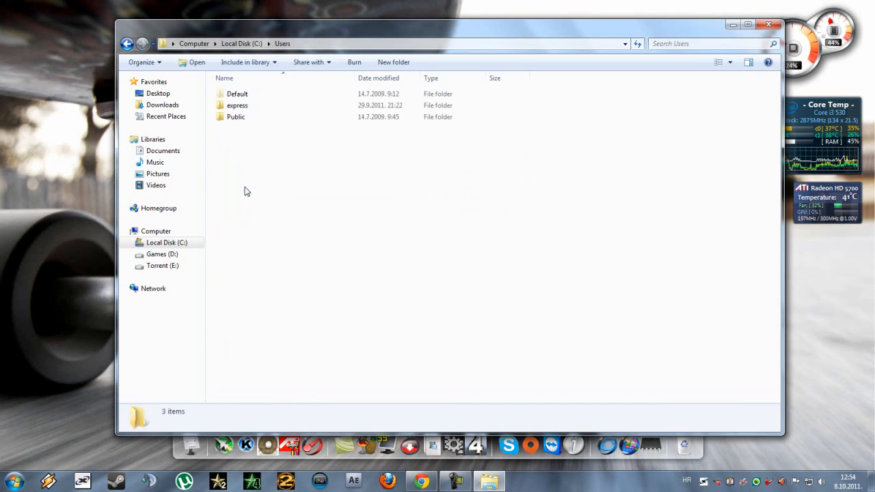
pyautogui.doubleClick(258, 108)
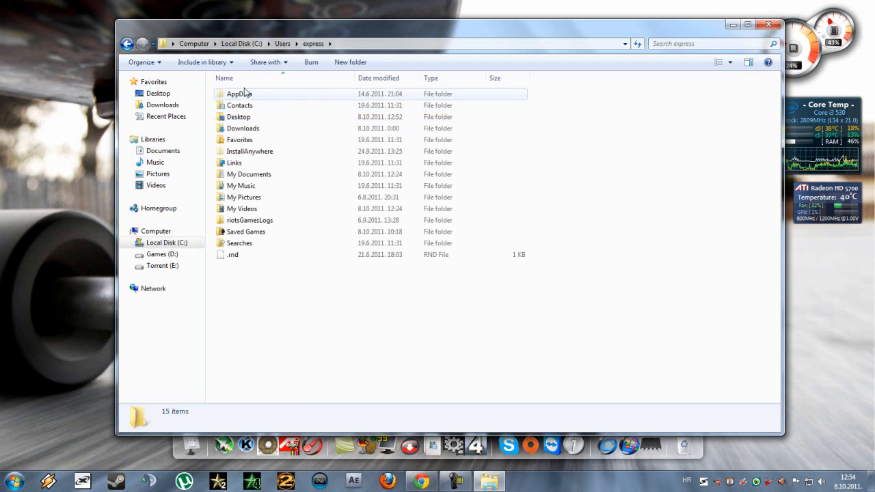
pyautogui.doubleClick(239, 94)
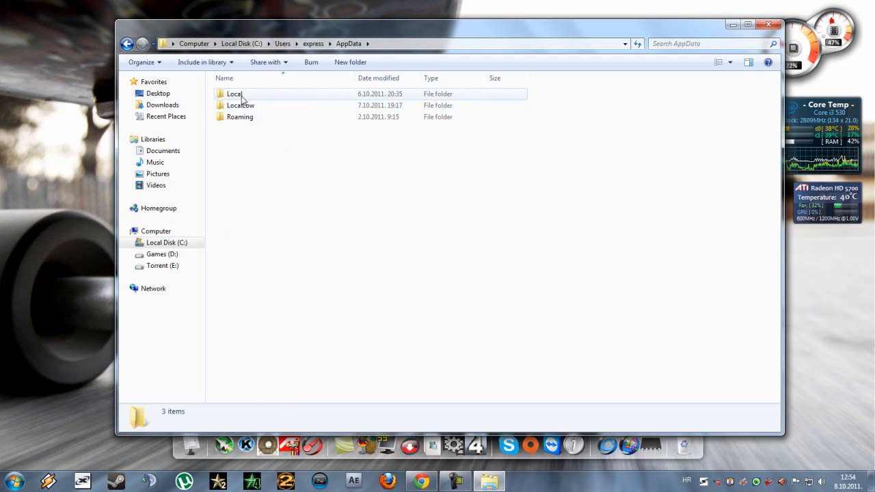
pyautogui.doubleClick(240, 96)
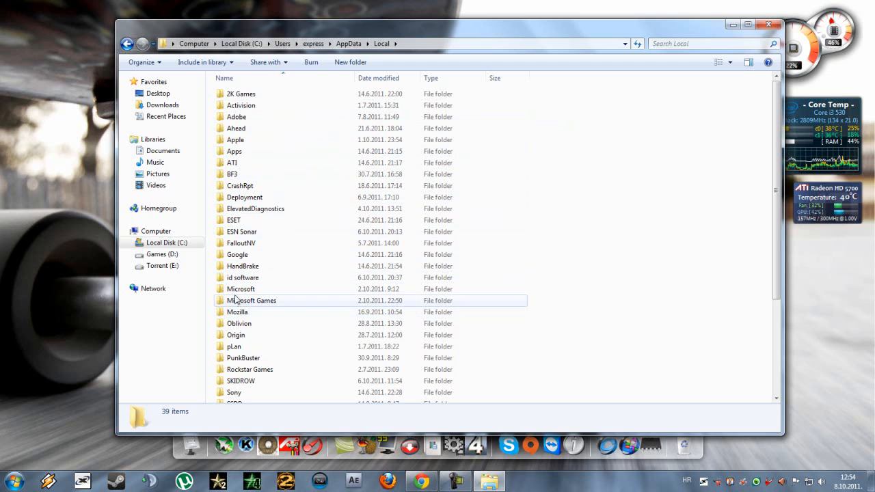
# View FileCache000 and FileCacheHeader inside id software\rage, then go back up to Local
pyautogui.click(233, 279)
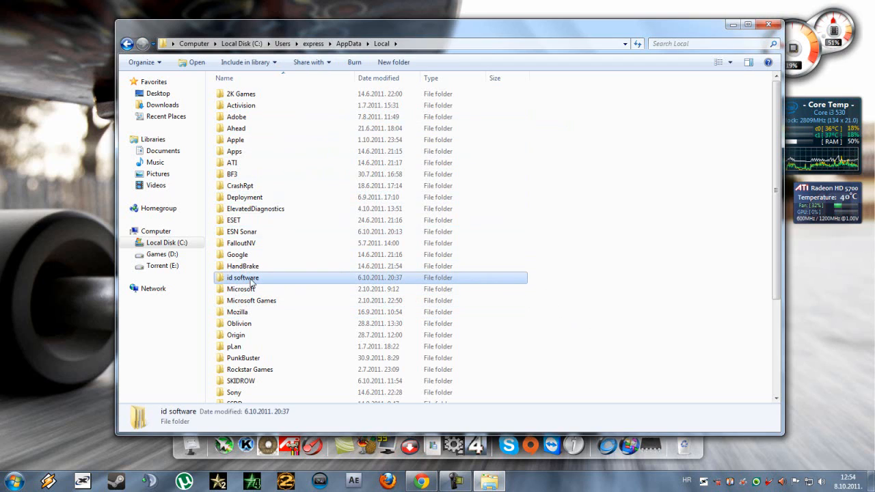
pyautogui.doubleClick(257, 280)
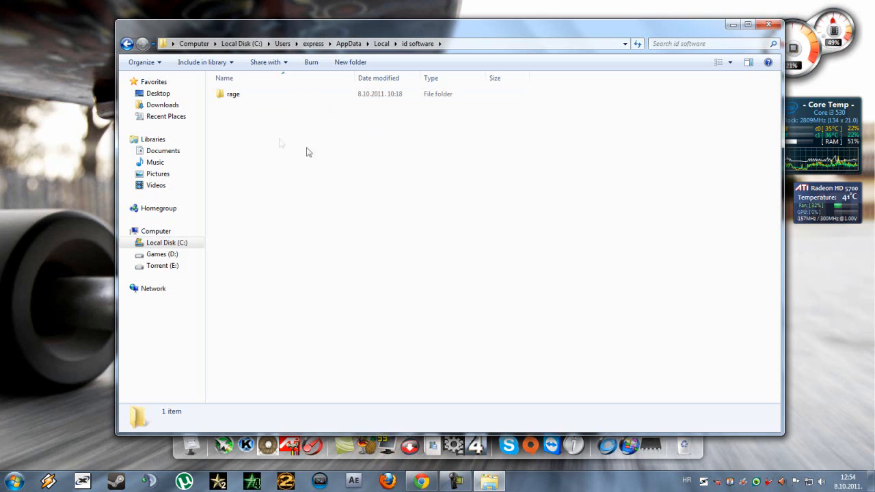
pyautogui.doubleClick(241, 95)
pyautogui.moveTo(272, 164); pyautogui.dragTo(246, 96)
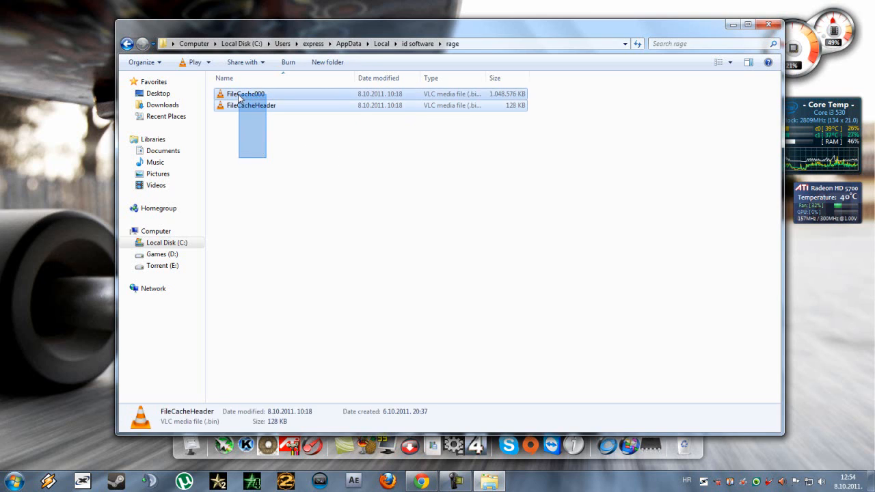
pyautogui.click(263, 176)
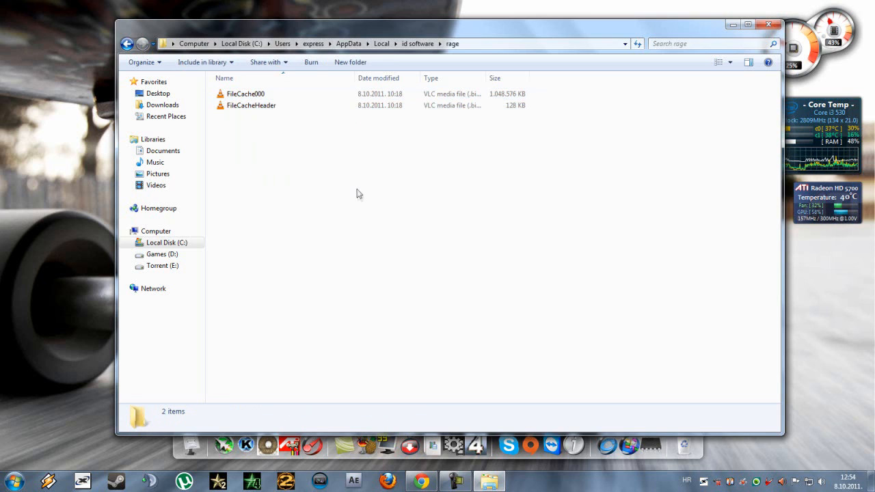
pyautogui.press('BackSpace')
pyautogui.press('BackSpace')
pyautogui.scroll(-3, 544, 225)
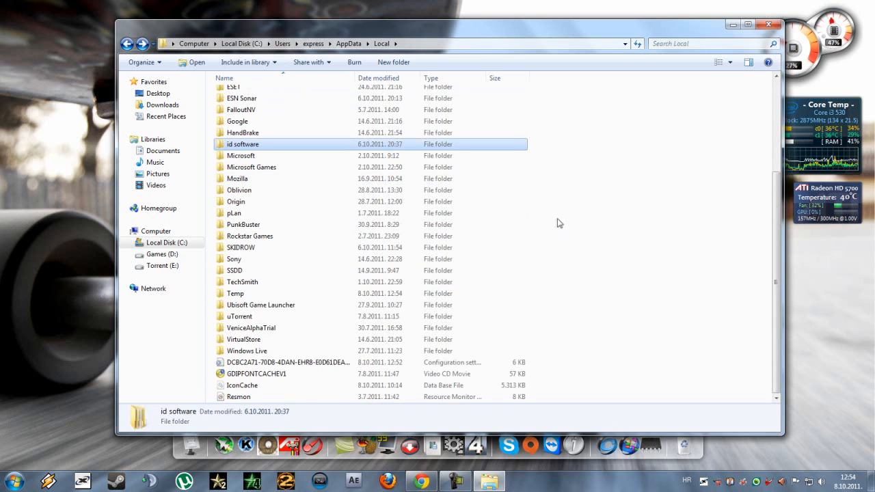
pyautogui.press('BackSpace')
pyautogui.press('BackSpace')
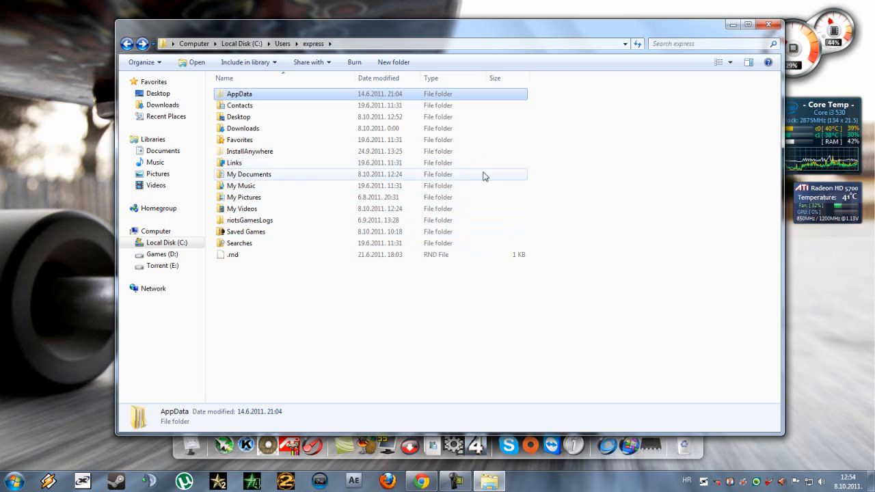
# Go up to drive C:, browse Games (D:)\Igre\Rage\base and view Rageconfig in Notepad
pyautogui.press('BackSpace')
pyautogui.press('BackSpace')
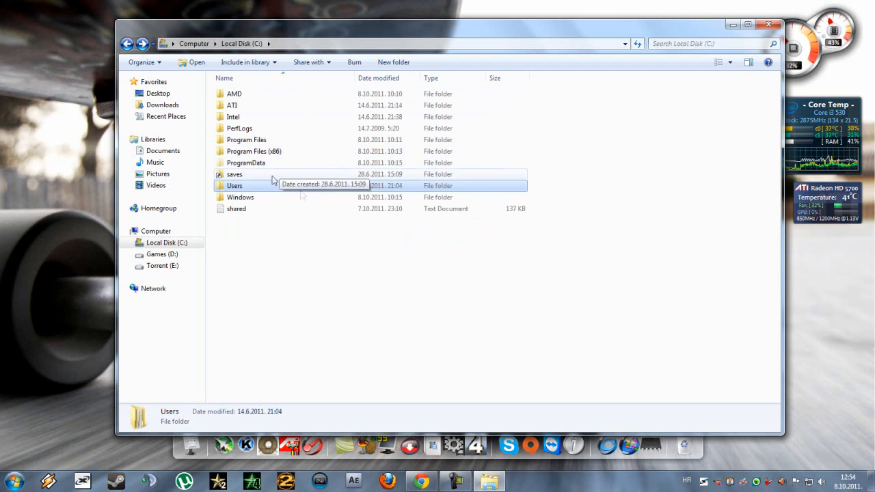
pyautogui.press('BackSpace')
pyautogui.doubleClick(403, 100)
pyautogui.doubleClick(253, 128)
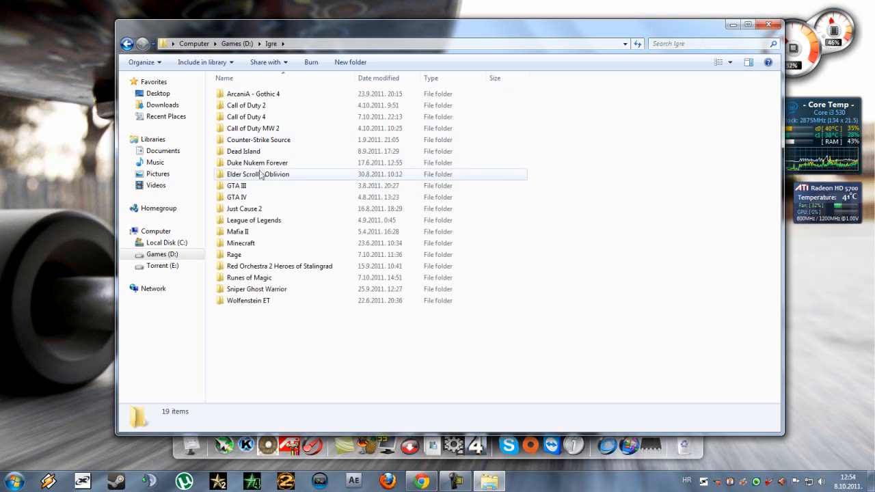
pyautogui.doubleClick(236, 254)
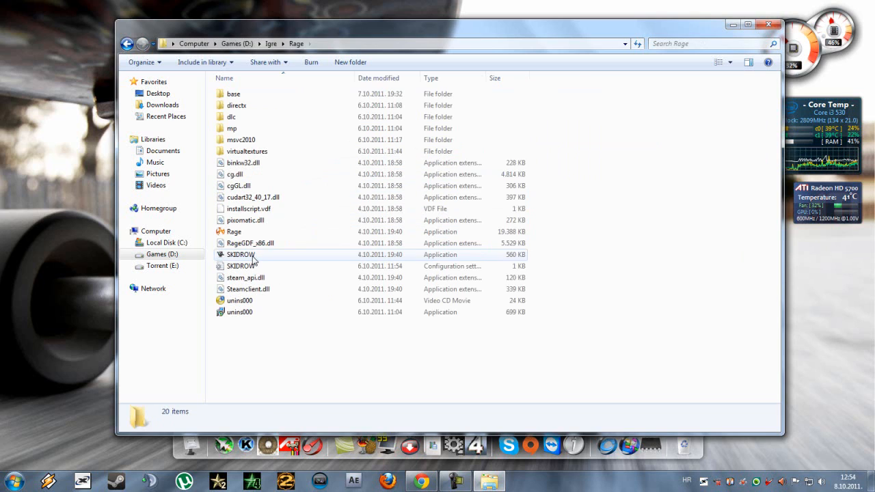
pyautogui.doubleClick(241, 96)
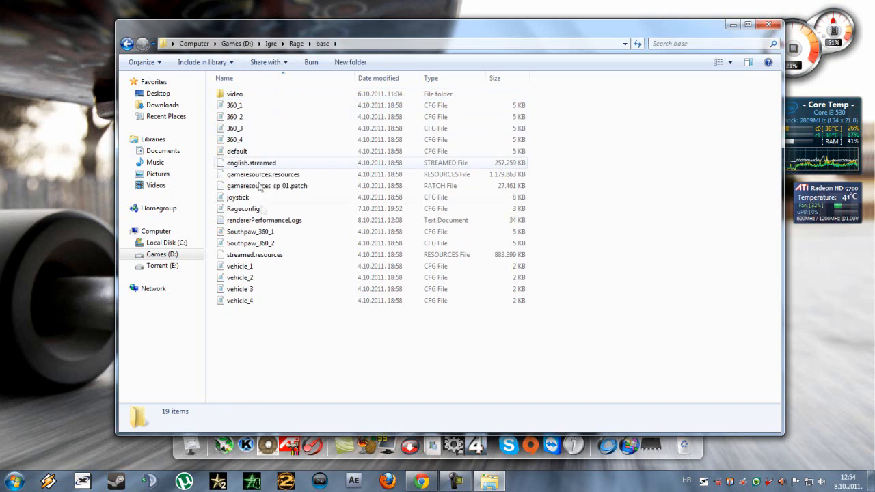
pyautogui.doubleClick(242, 209)
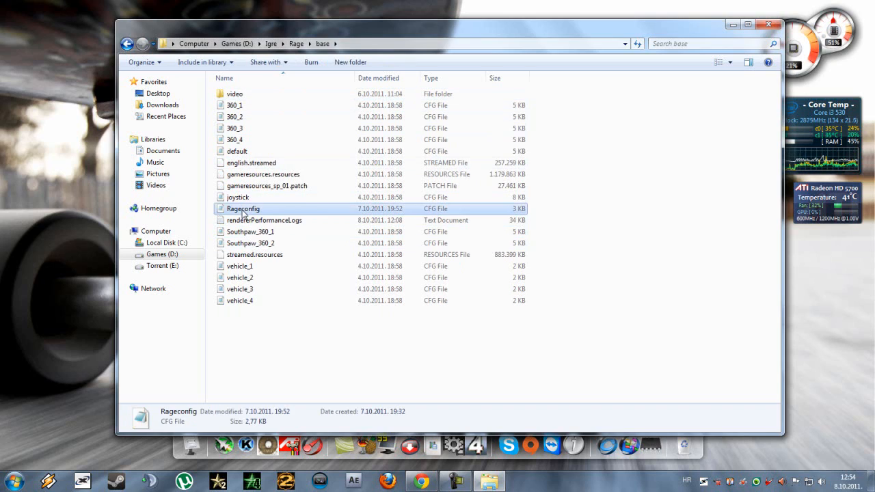
pyautogui.scroll(-5, 228, 205)
pyautogui.scroll(10, 229, 219)
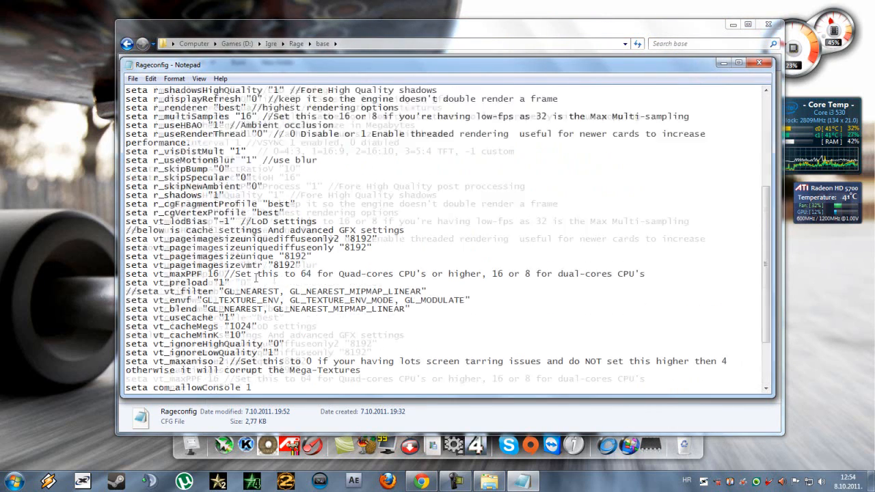
pyautogui.scroll(10, 280, 235)
pyautogui.scroll(-5, 310, 171)
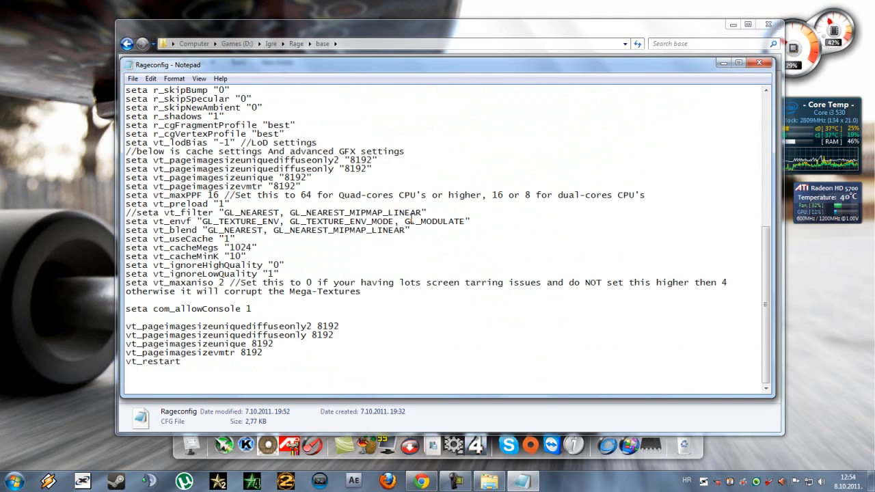
pyautogui.scroll(-5, 342, 205)
pyautogui.scroll(5, 376, 250)
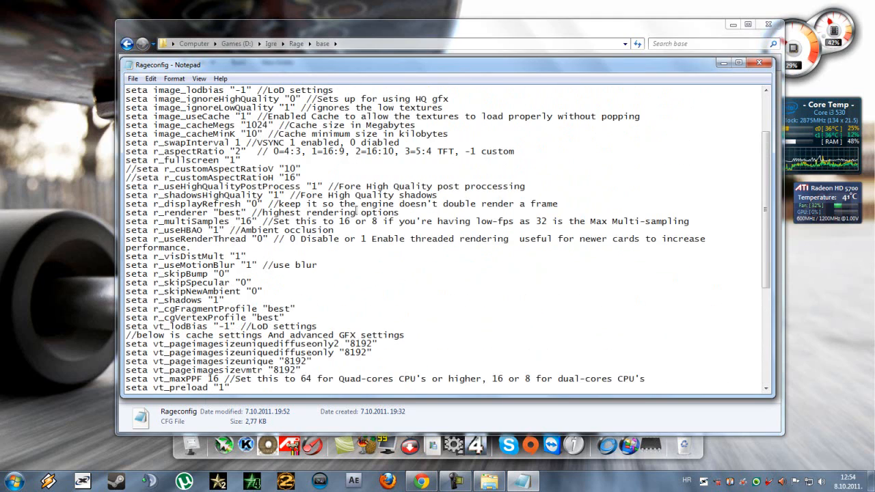
pyautogui.scroll(5, 369, 232)
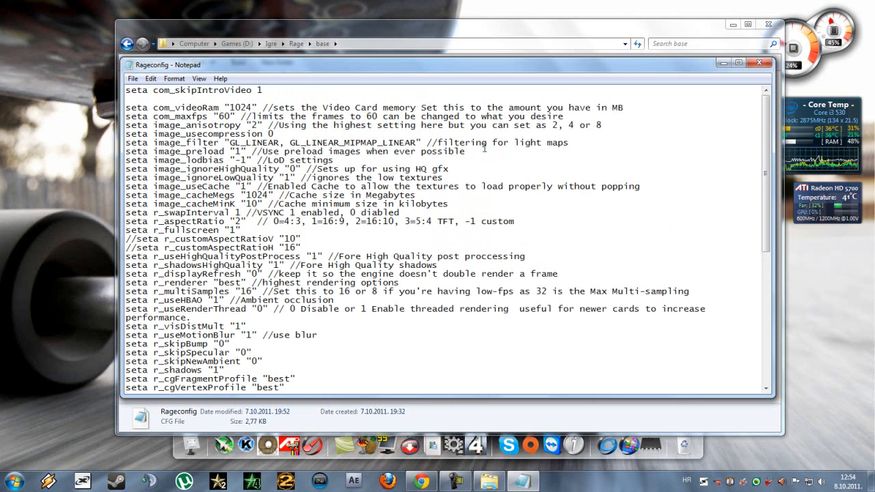
# Close the Rageconfig text file and go back up from base to the Rage folder
pyautogui.click(759, 63)
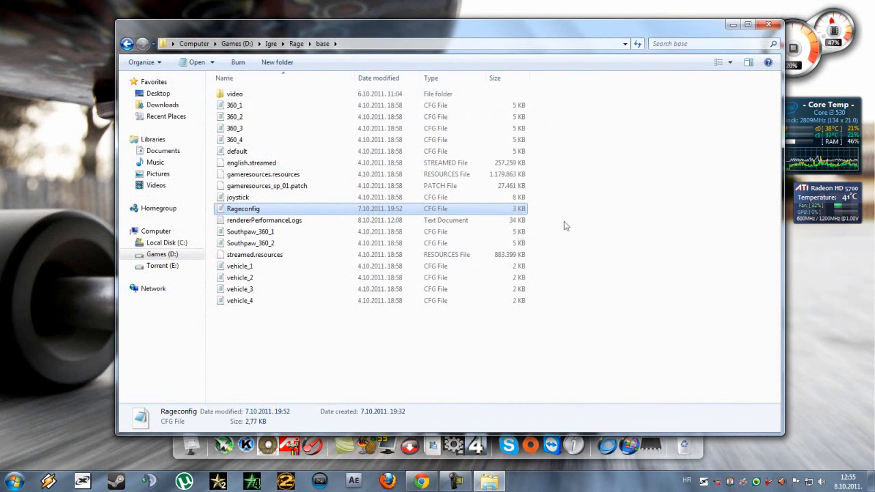
pyautogui.click(258, 368)
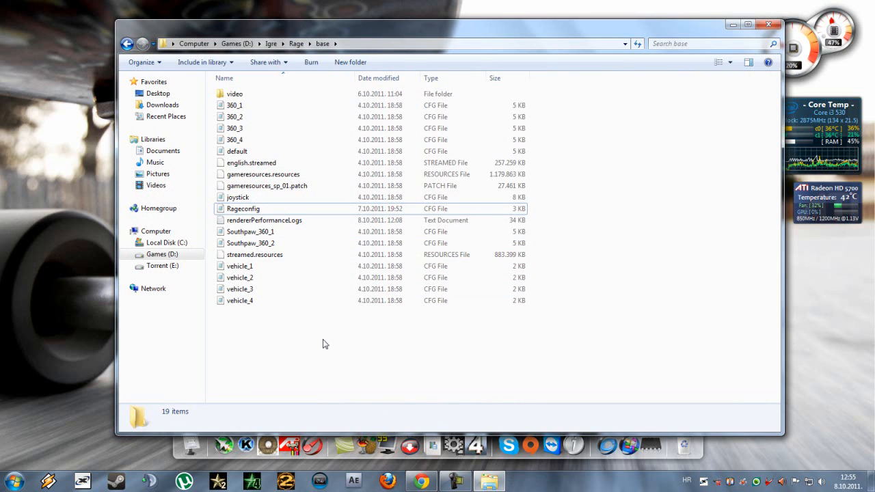
pyautogui.press('BackSpace')
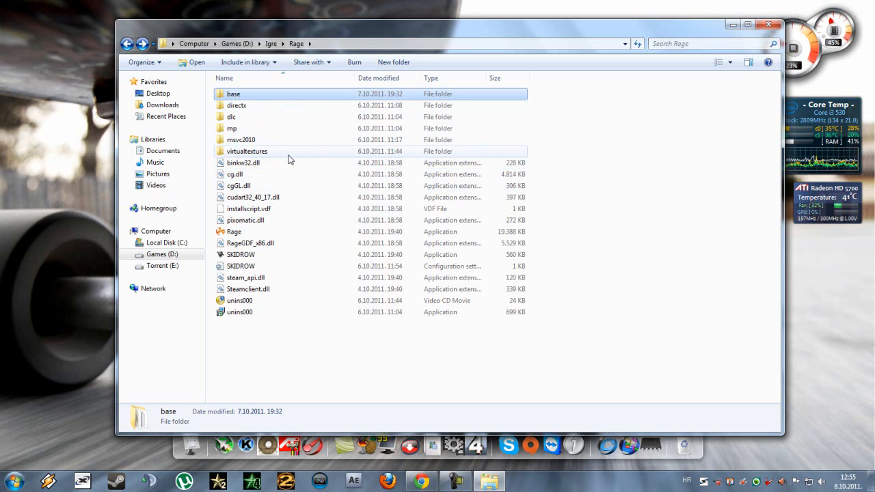
pyautogui.click(768, 25)
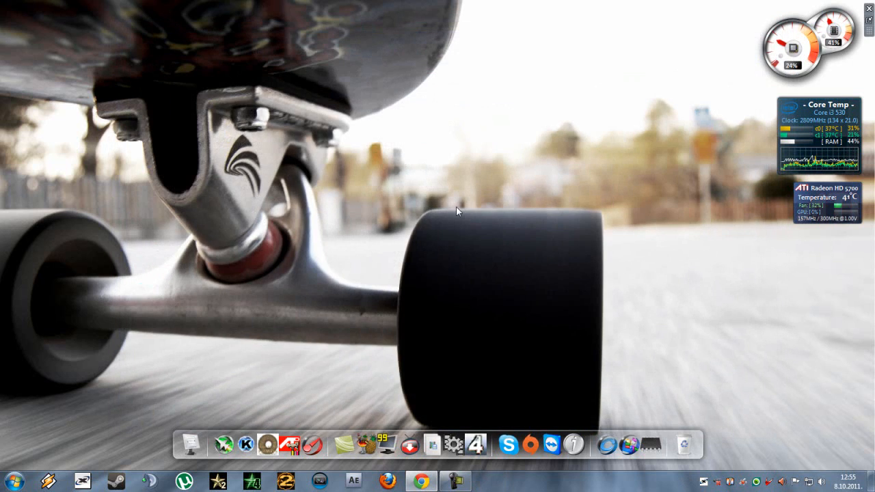